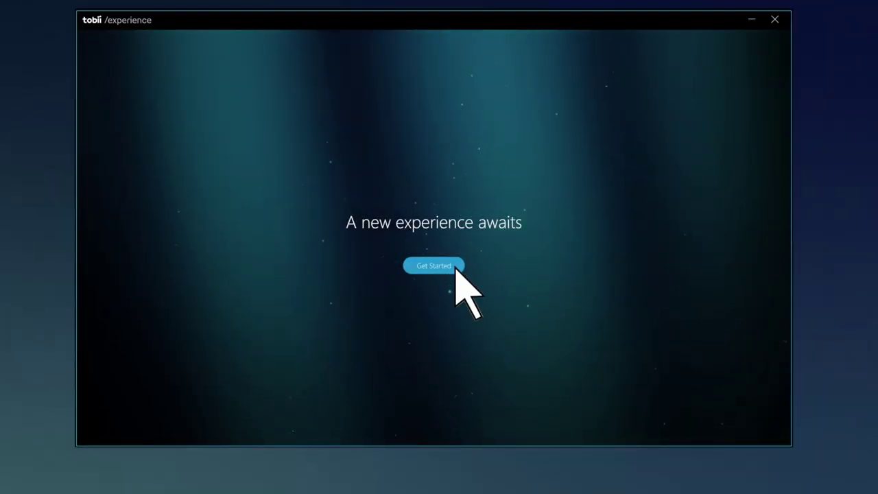
Accept Tobii's policy and license agreement in the initial setup and save the calibrated user profile under the name TOBII
click(456, 268)
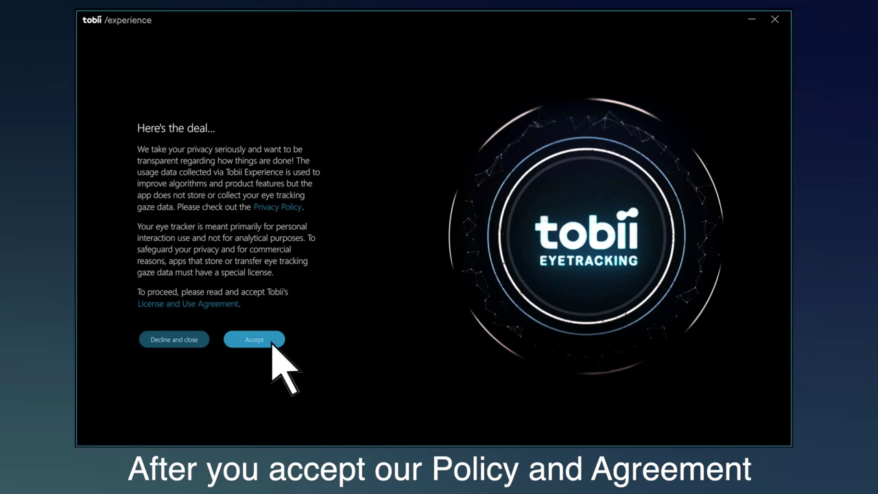
click(273, 341)
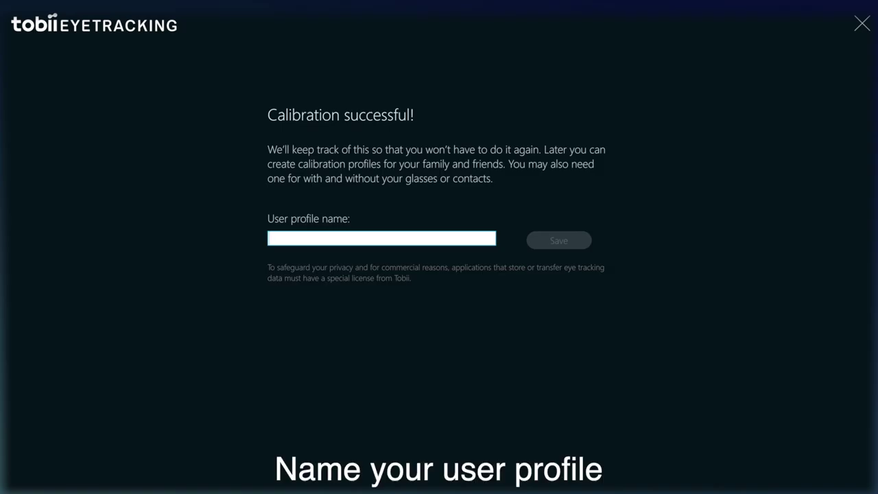
text(TOBII)
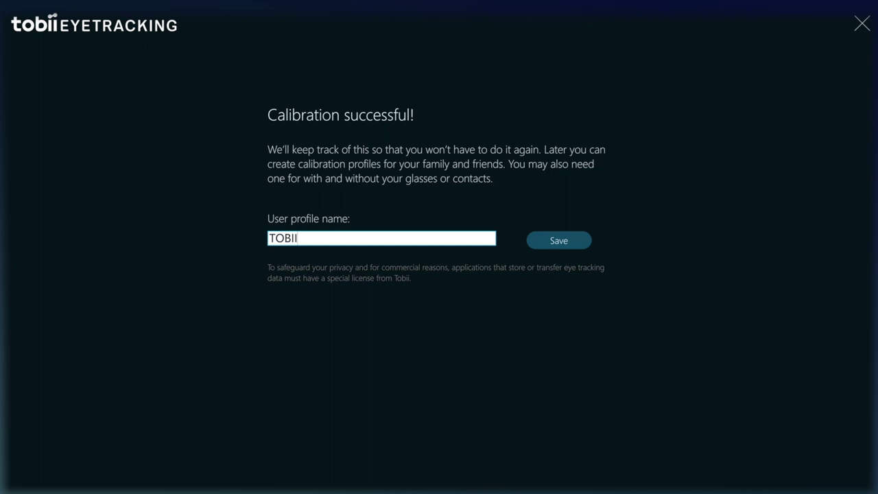
click(579, 241)
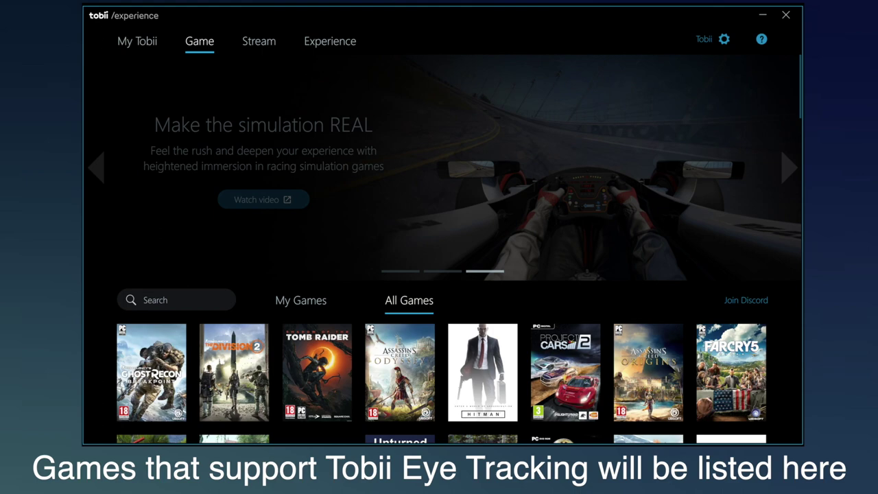
Browse the list of all games supporting eye tracking and switch the list to My Games
scroll(442, 275, down, 2)
scroll(443, 275, down, 5)
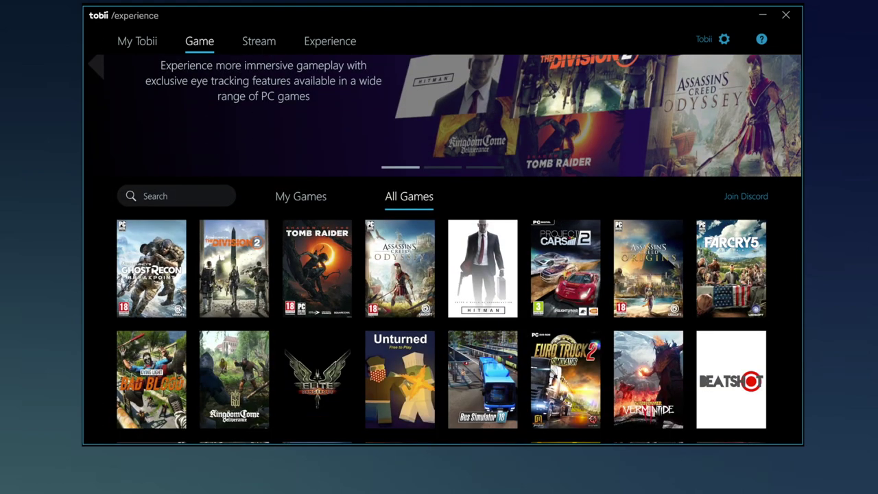
scroll(442, 274, down, 3)
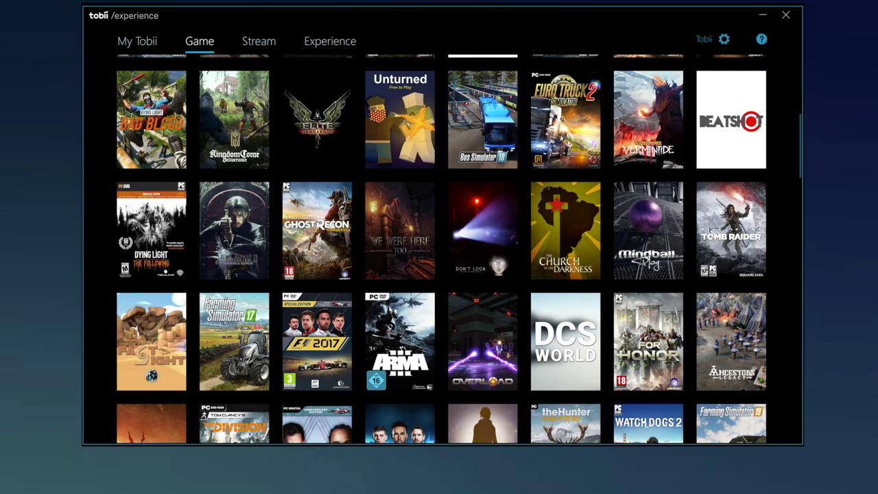
scroll(442, 274, up, 5)
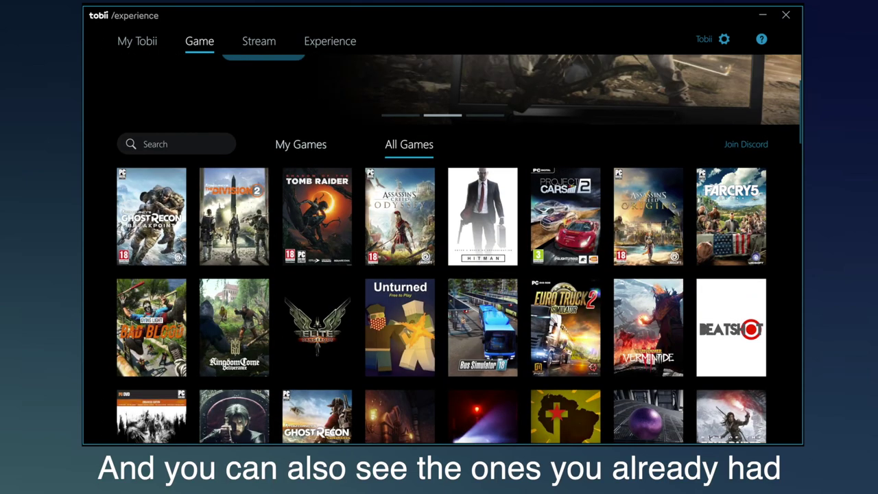
click(315, 150)
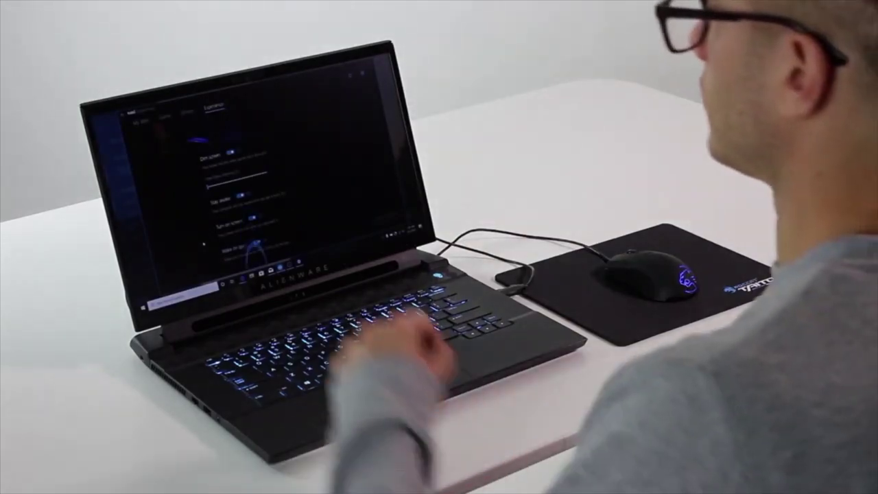
Switch to the Tobii Ghost window by gaze in the application switcher and cycle through the open windows again
key(alt+Tab)
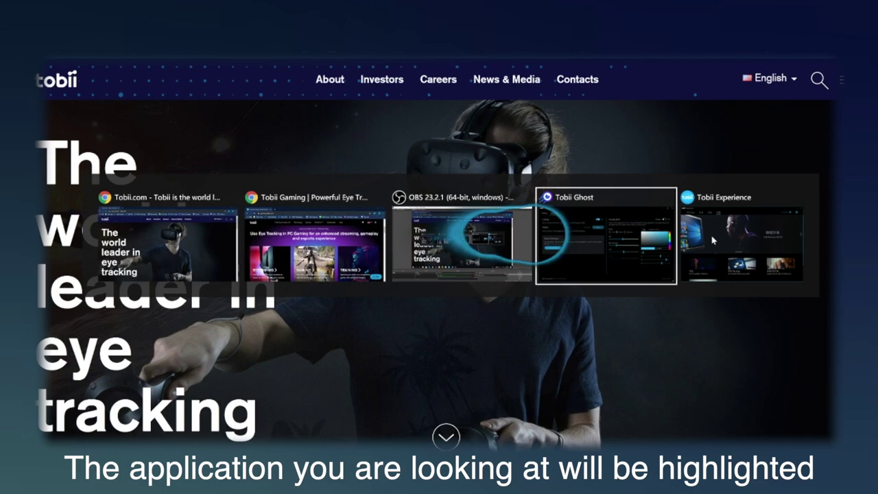
key(alt)
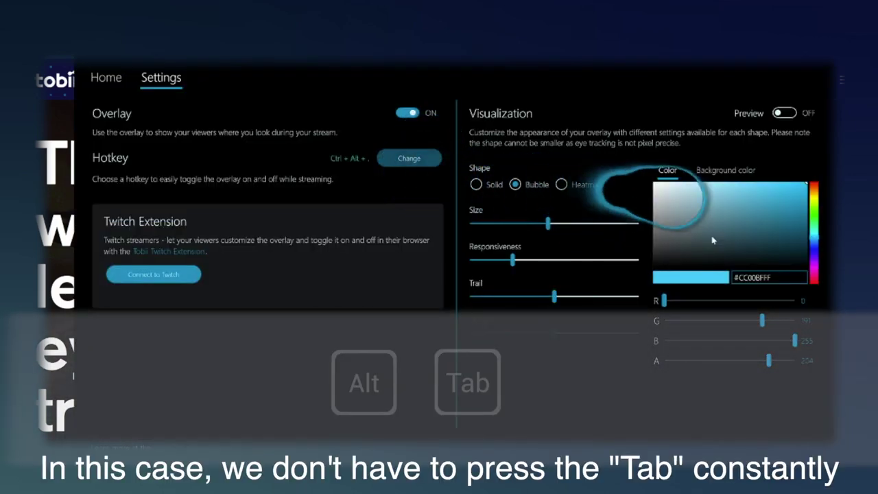
key(alt+Tab)
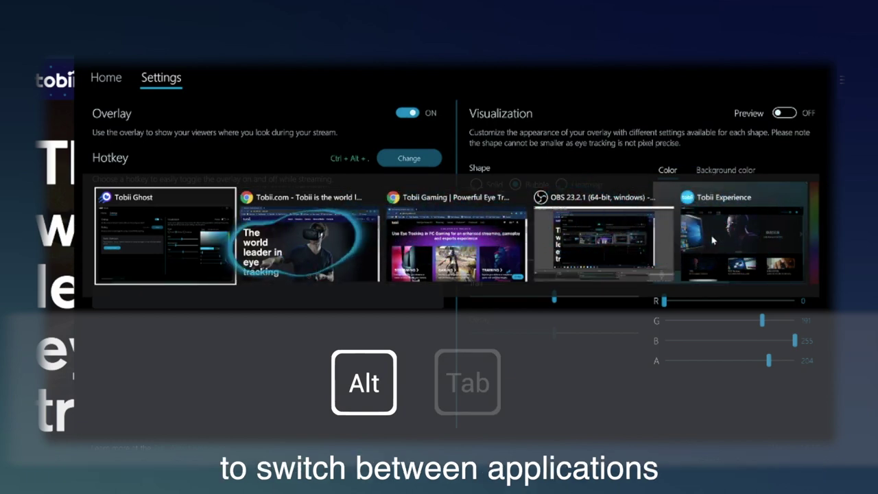
key(Tab)
key(Tab)
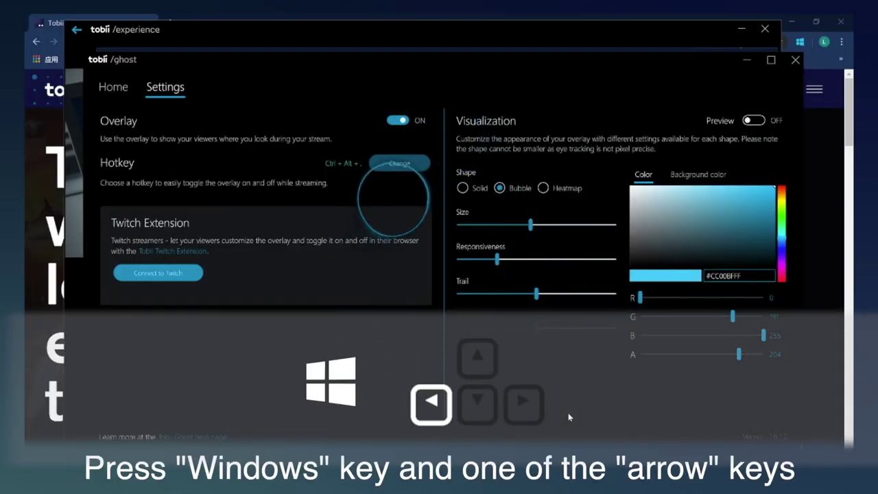
Snap the Tobii Ghost window to the left half of the desktop and the Tobii.com browser window beside it
key(super+Left)
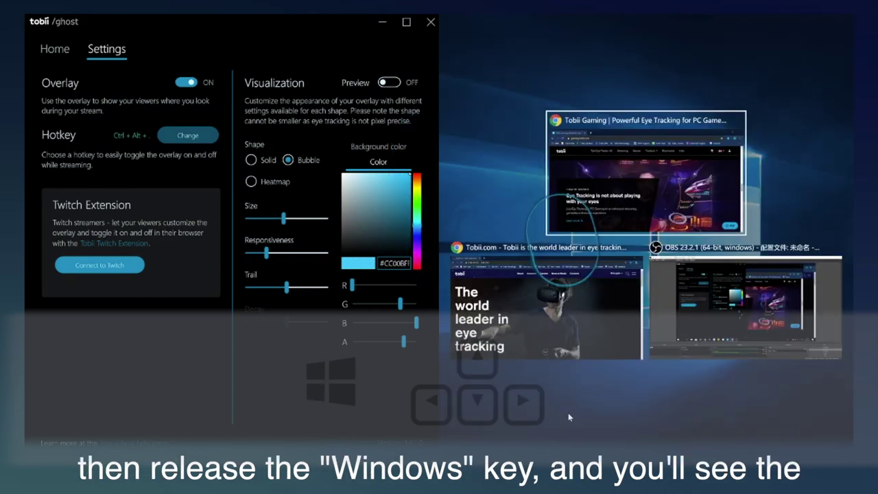
key(Up)
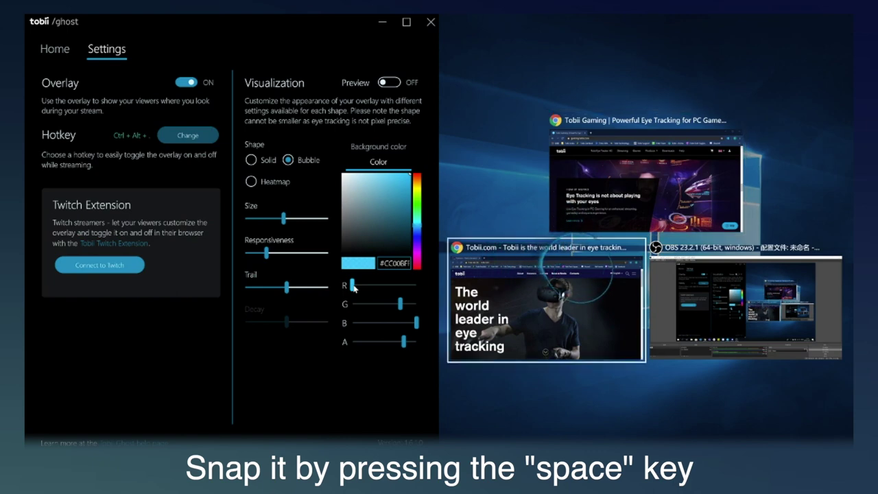
key(space)
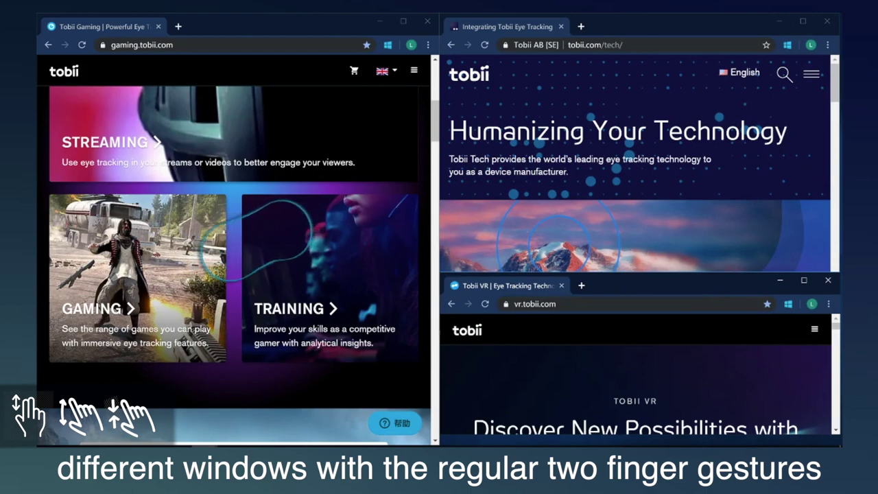
Look through the Tobii Gaming page and the Tobii Tech page down to the Why Integrate with Tobii section
scroll(233, 261, down, 3)
scroll(233, 261, up, 3)
scroll(233, 261, up, 5)
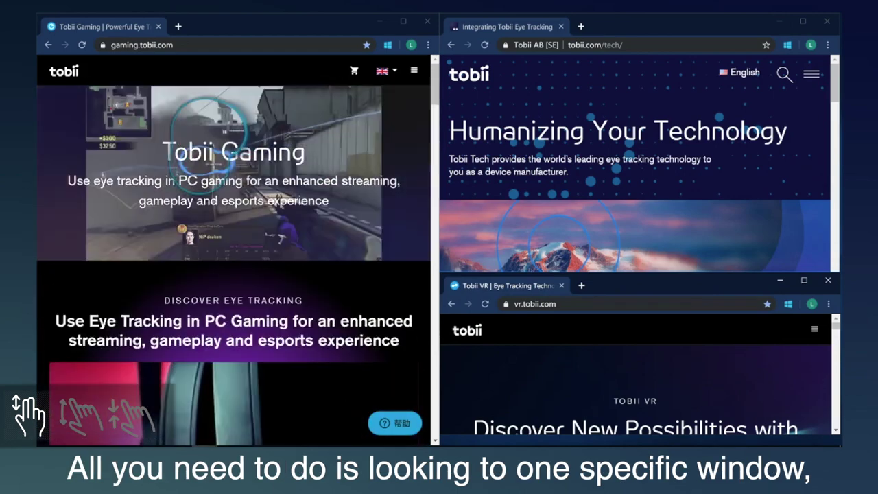
scroll(233, 261, down, 3)
scroll(639, 186, down, 5)
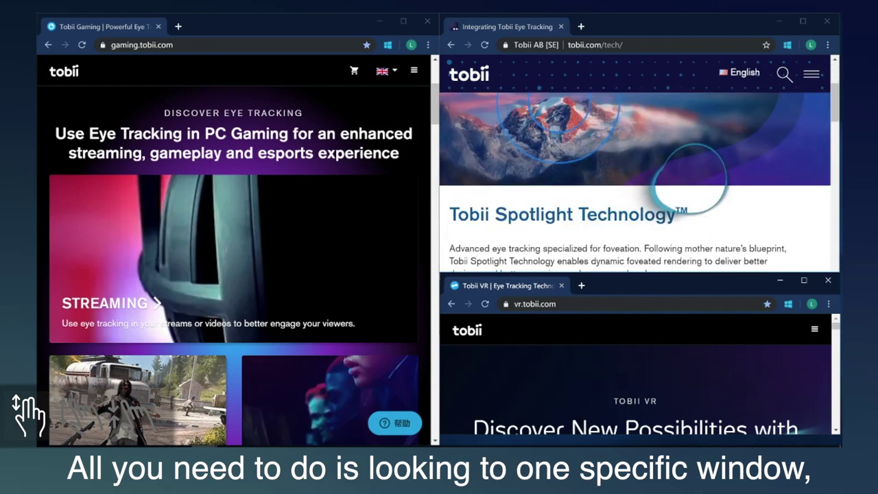
scroll(635, 182, down, 6)
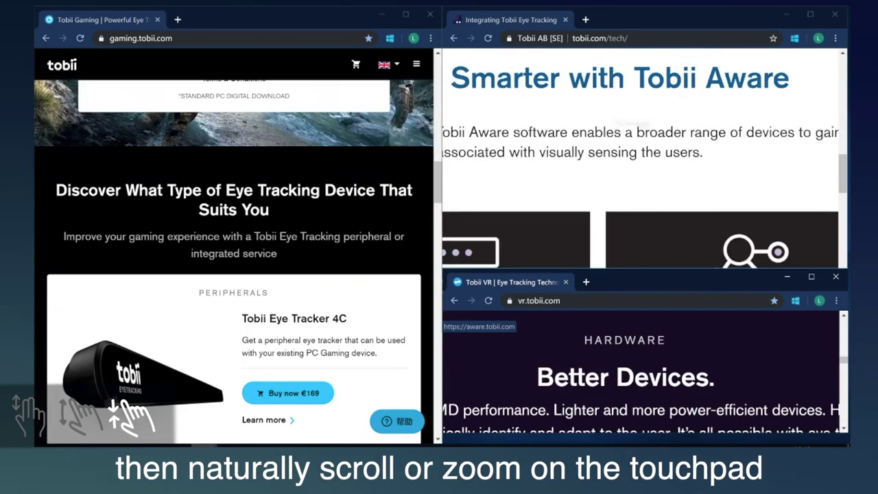
scroll(639, 158, down, 3)
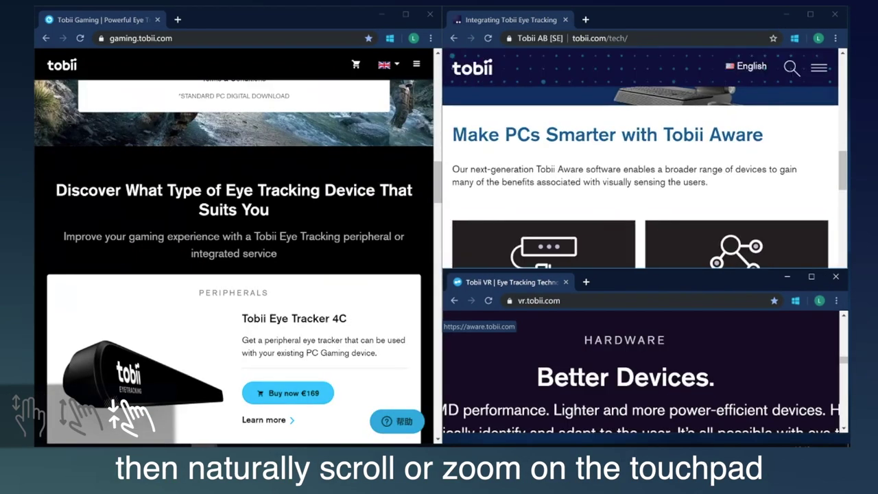
scroll(644, 177, down, 6)
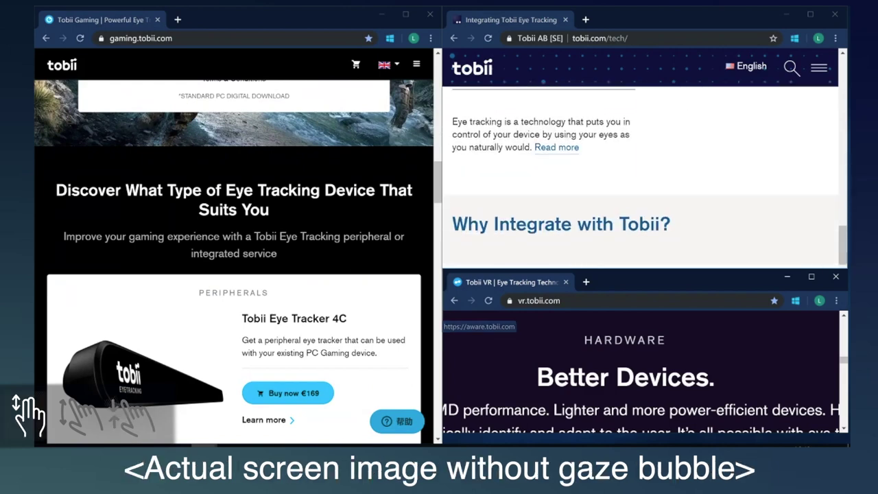
scroll(645, 177, down, 3)
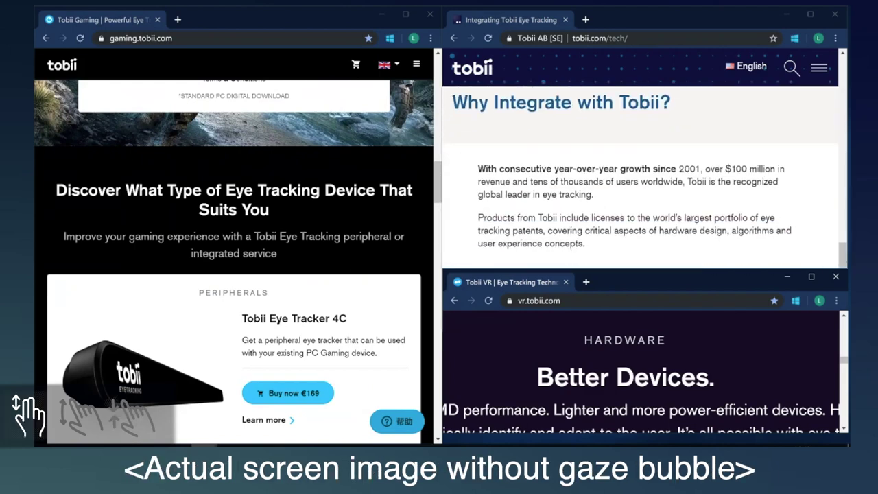
Examine the hardware, software and uses sections of the Tobii VR page and the device section of the Tobii Gaming page
scroll(640, 374, down, 2)
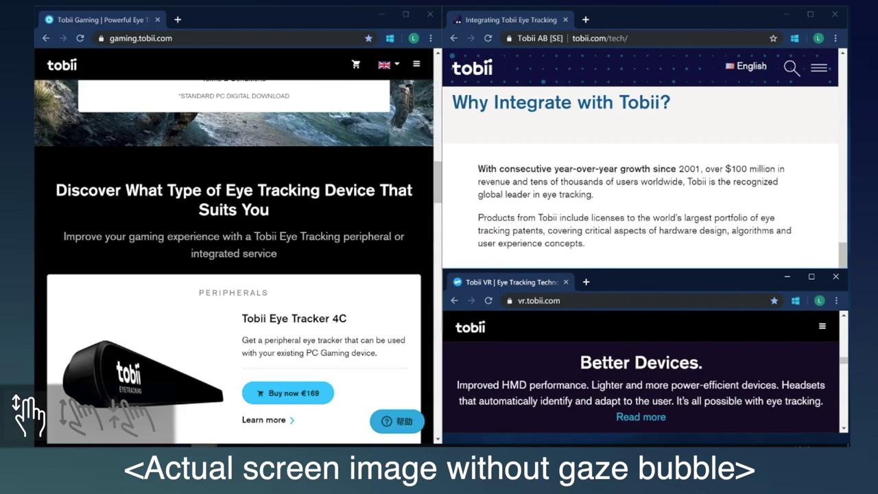
scroll(641, 374, down, 1)
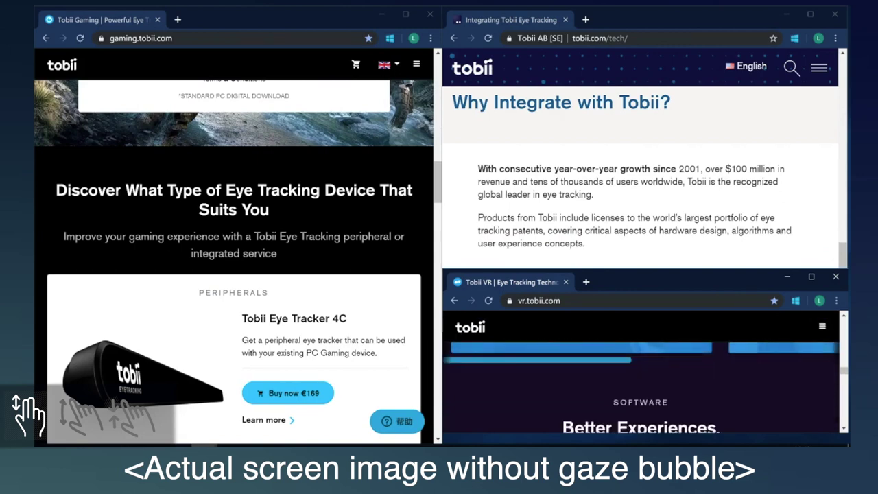
scroll(640, 374, down, 2)
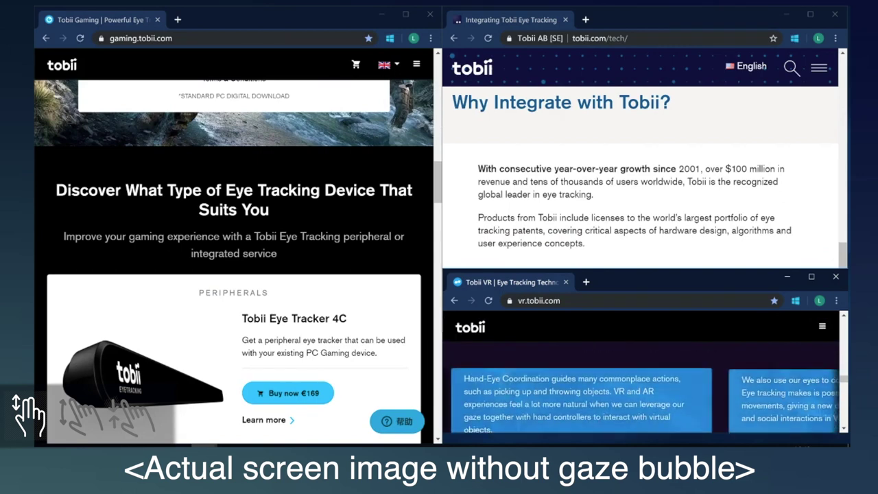
scroll(641, 374, up, 2)
scroll(641, 374, down, 3)
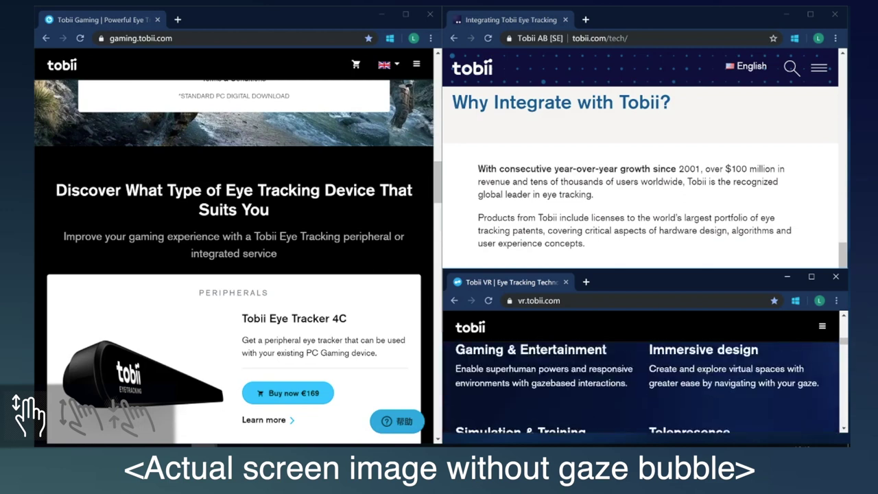
scroll(641, 374, up, 2)
scroll(234, 260, up, 3)
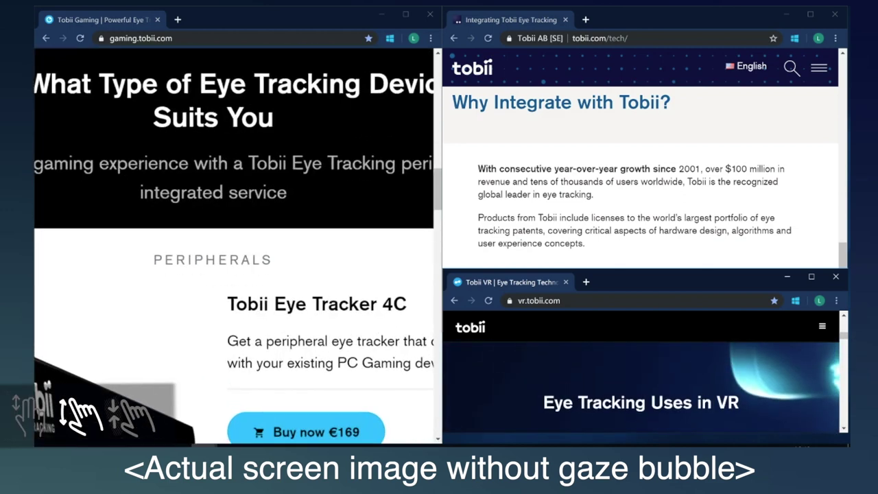
scroll(233, 260, down, 4)
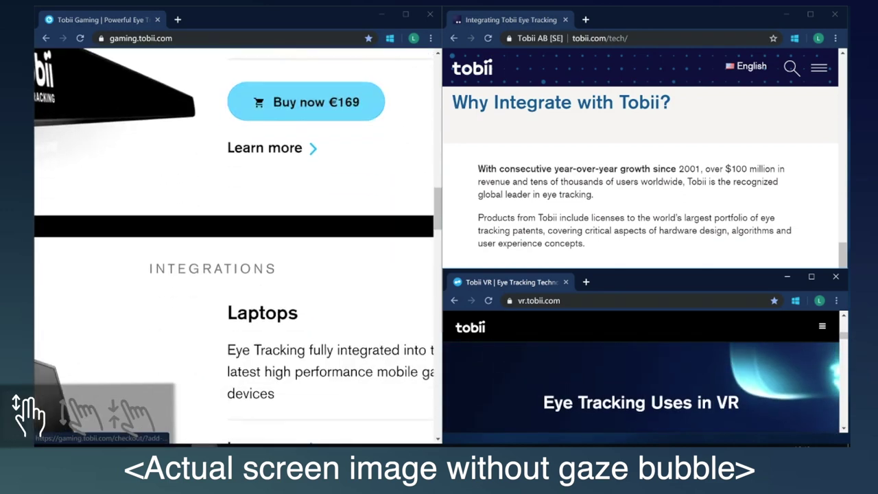
scroll(233, 261, up, 2)
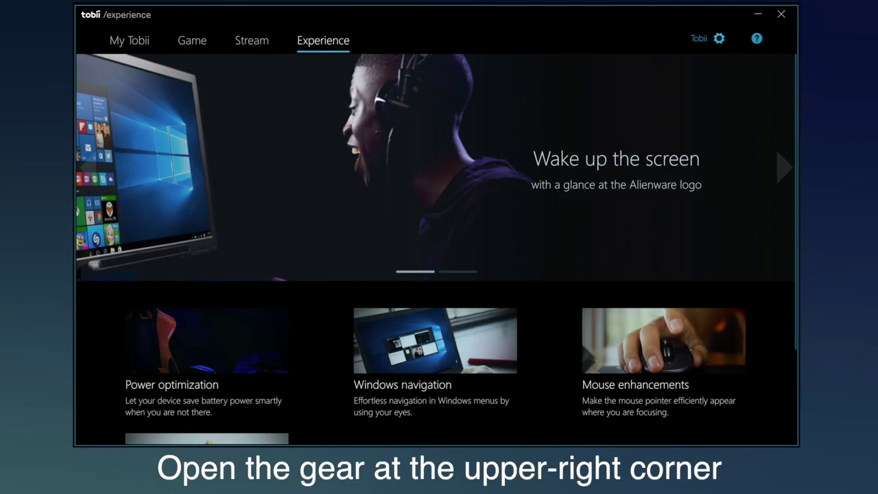
Open the Tobii Experience settings with the calibration and user profile options
click(720, 39)
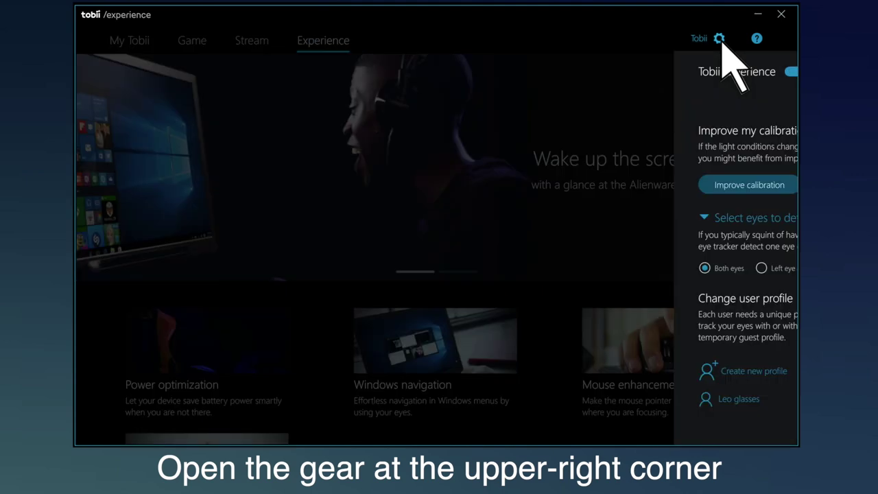